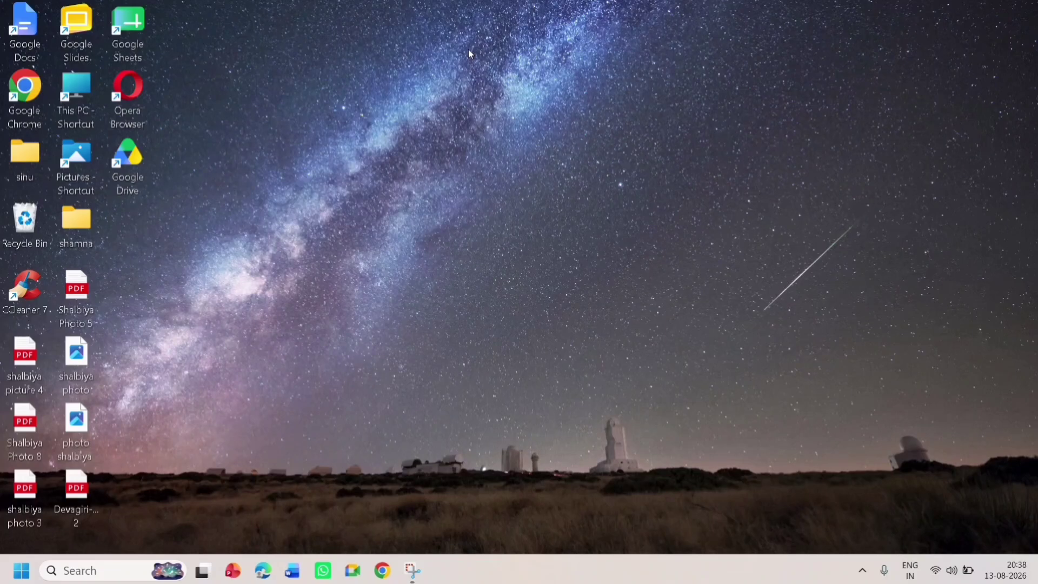
- Open Google Chrome, search the web for "astorie ai" and open the astorie.ai website from the results
left_click(385, 578)
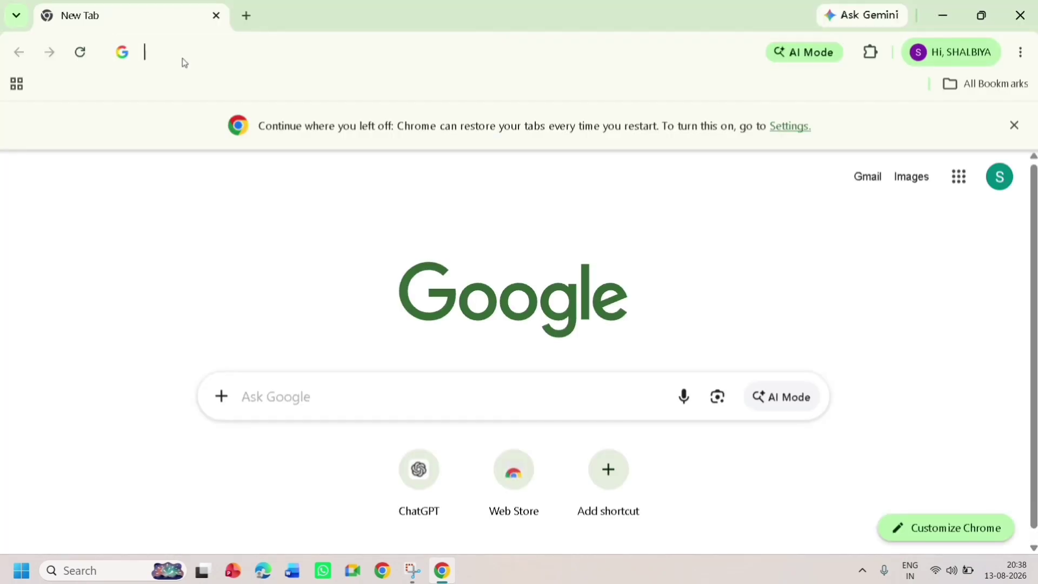
type("a")
key("Return")
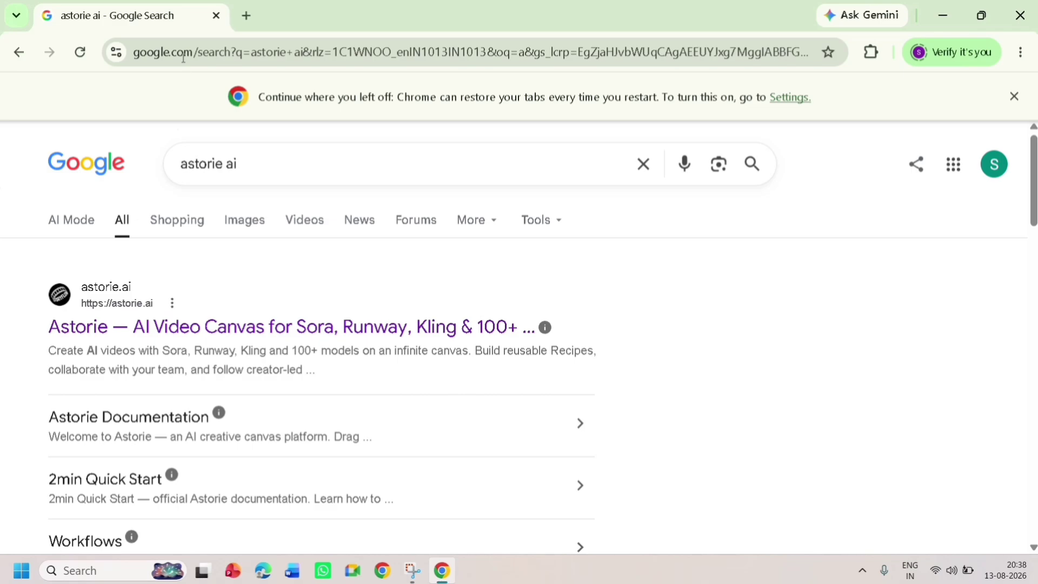
left_click(199, 324)
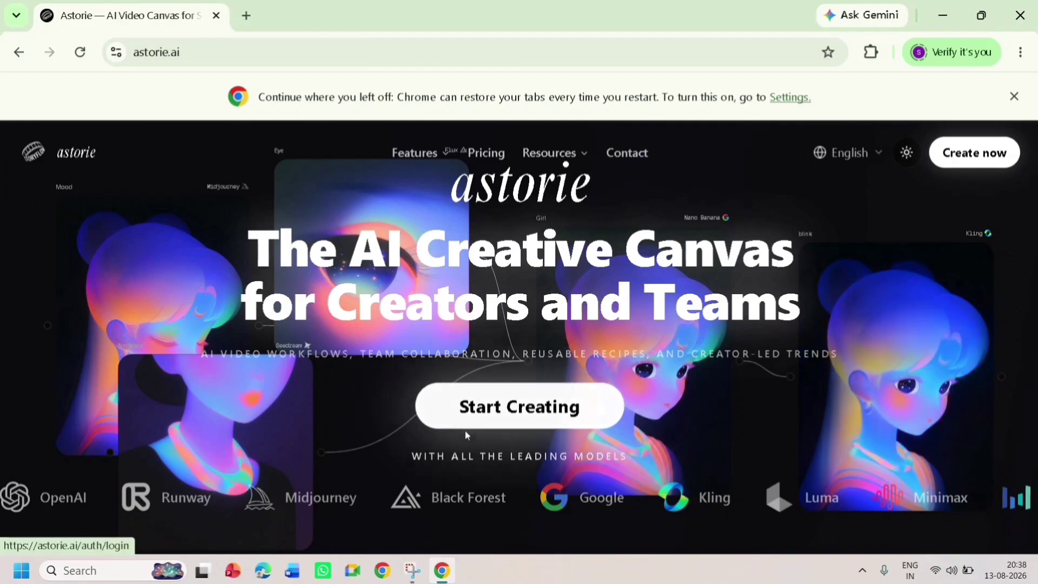
- Sign in to Astorie with the Google account and accept both the Terms of Service and the Privacy Policy
left_click(486, 423)
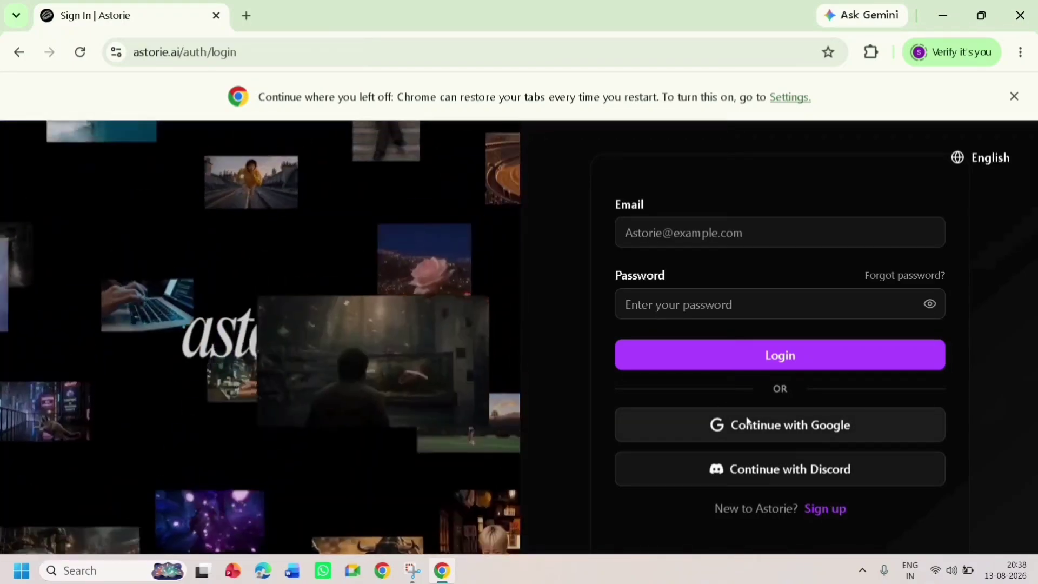
left_click(747, 424)
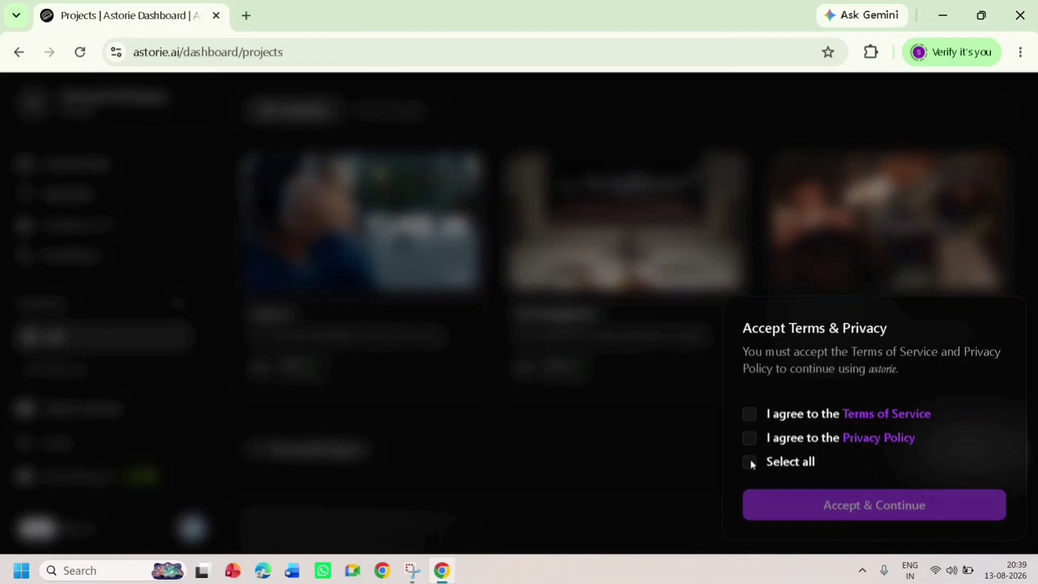
left_click(749, 462)
left_click(841, 513)
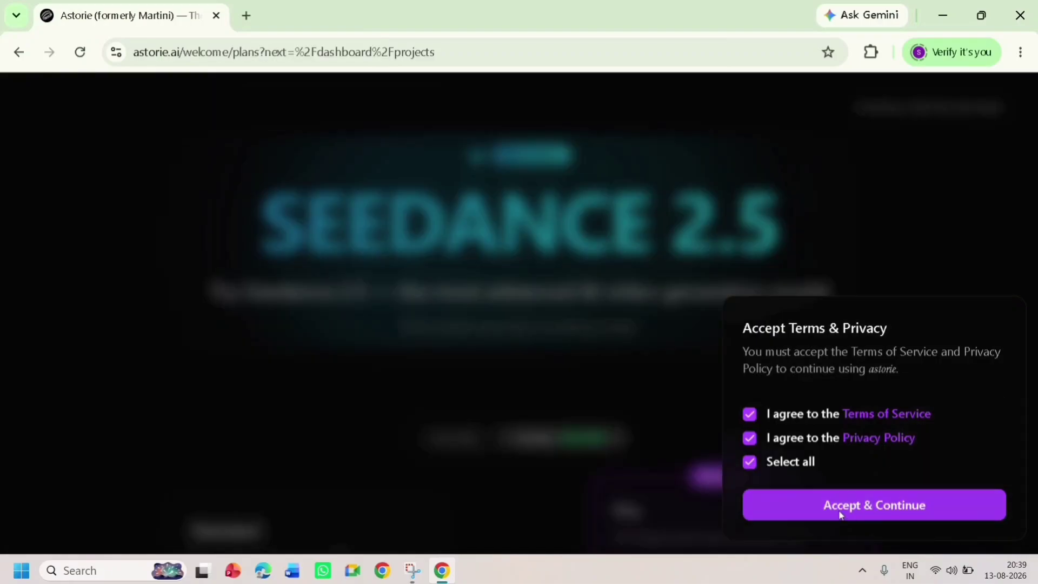
left_click(840, 508)
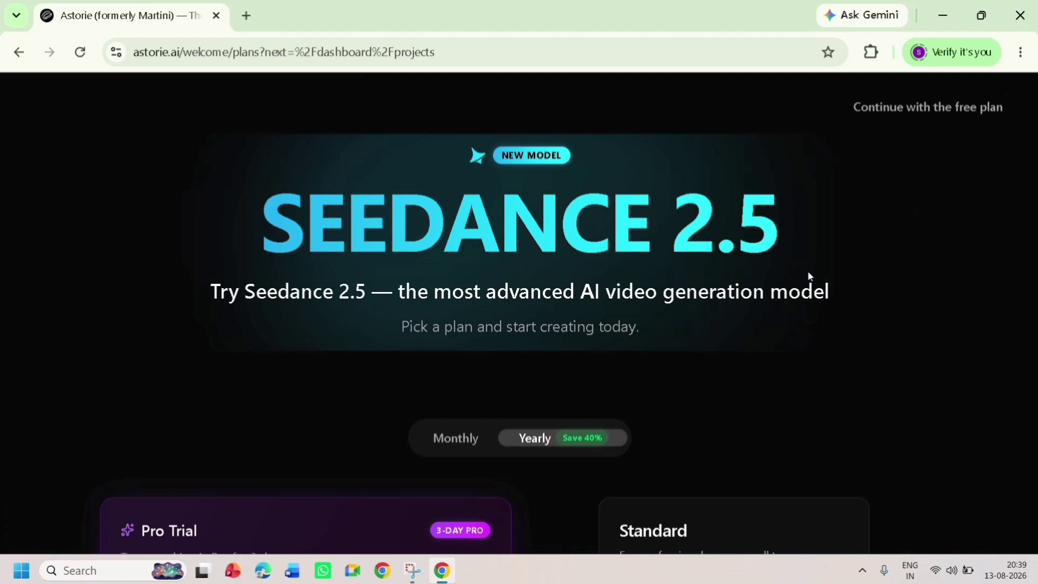
- Continue with the free plan, dismissing the Pro trial offer, and create a new project in the personal workspace
left_click(930, 111)
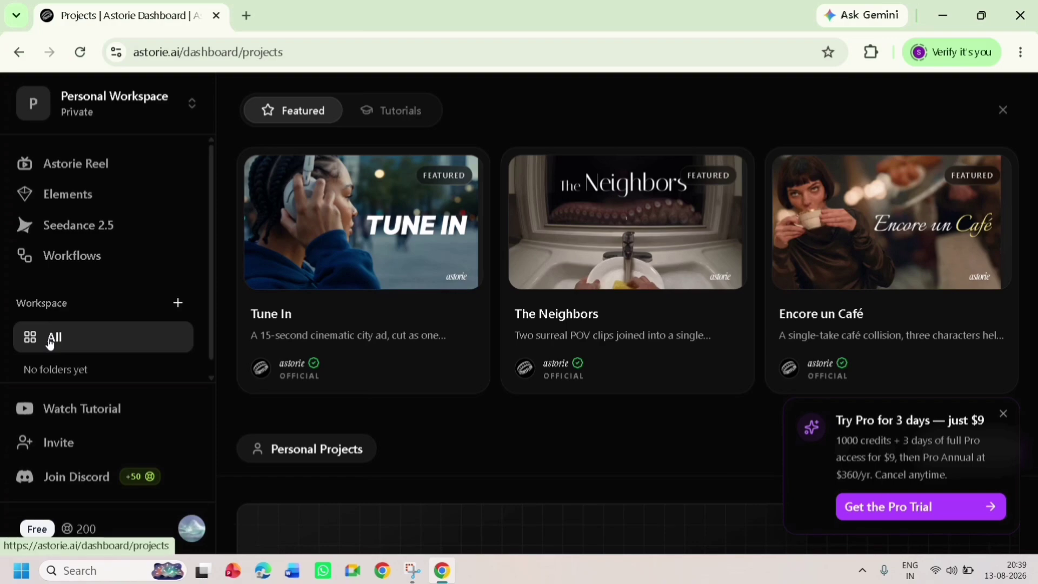
left_click(1002, 413)
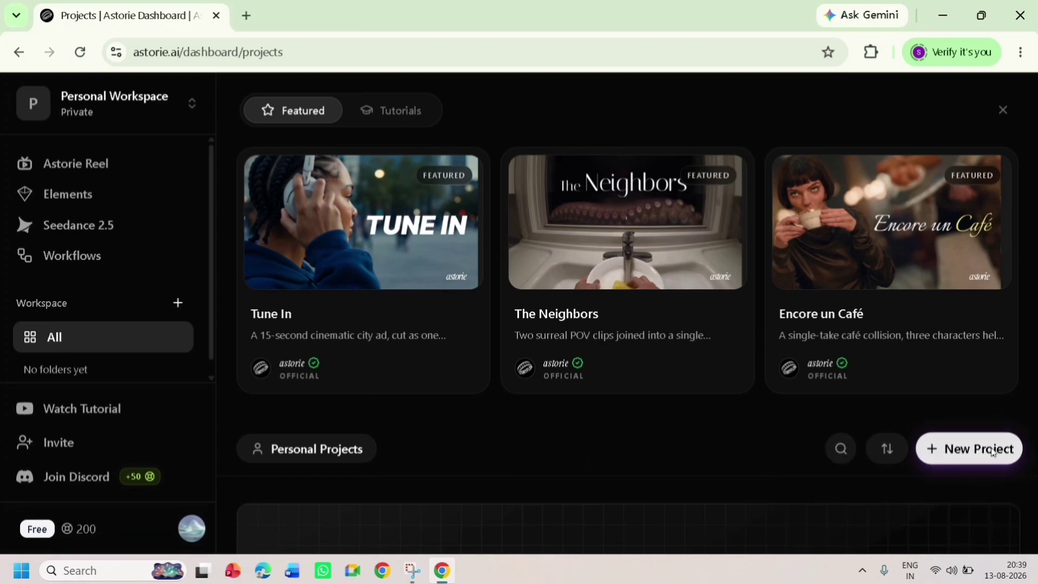
left_click(992, 449)
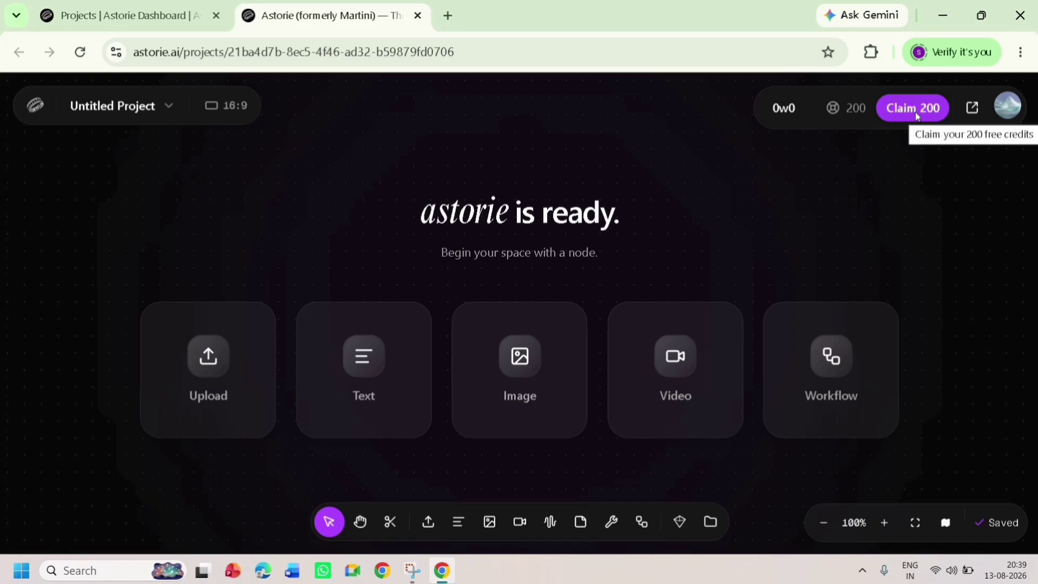
- Add a video node to the empty canvas and enter "a man running" as its prompt
left_click(702, 365)
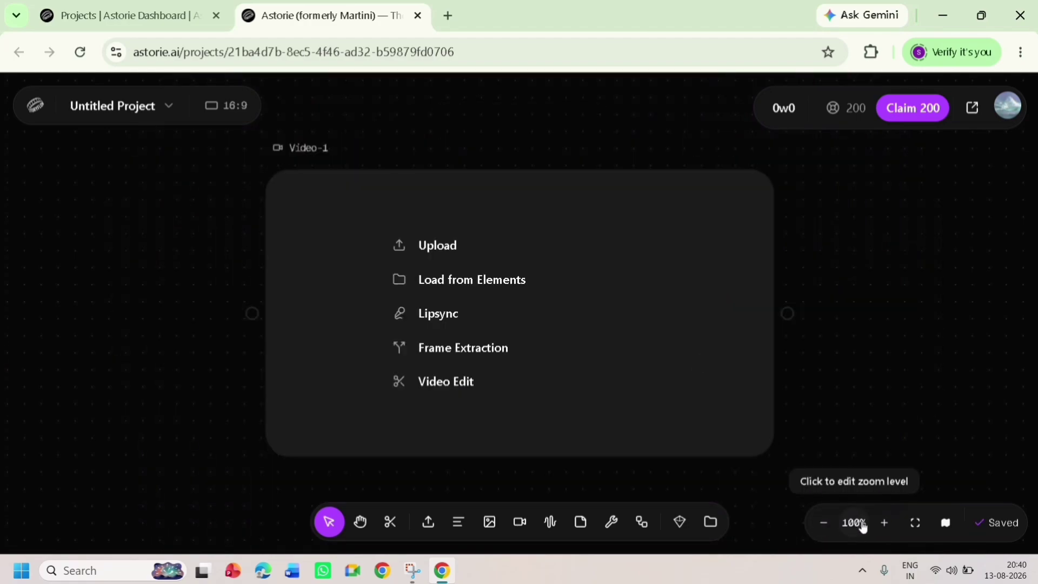
left_click(822, 533)
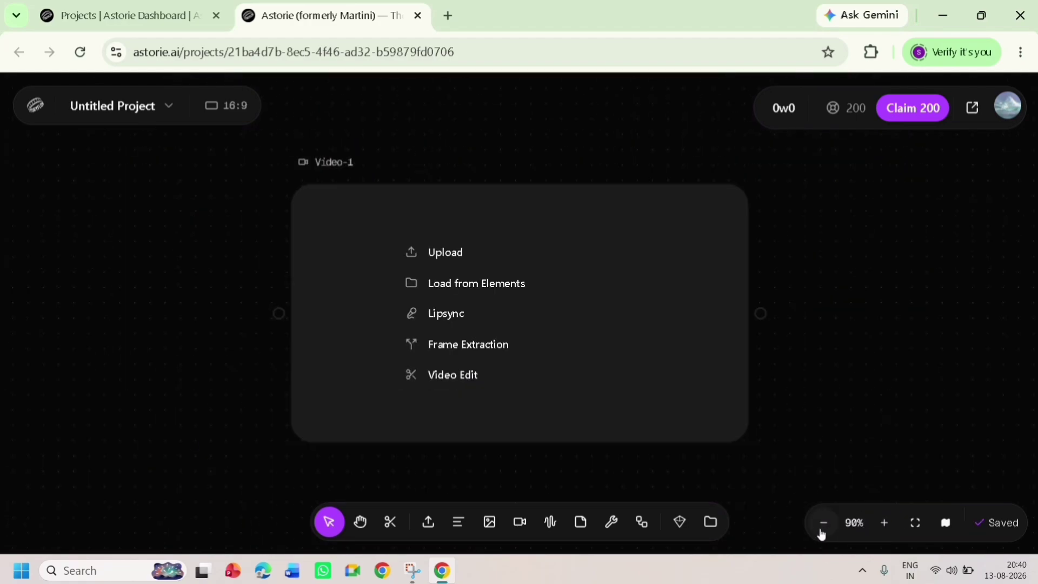
left_click(822, 534)
left_click(822, 533)
left_click(822, 533)
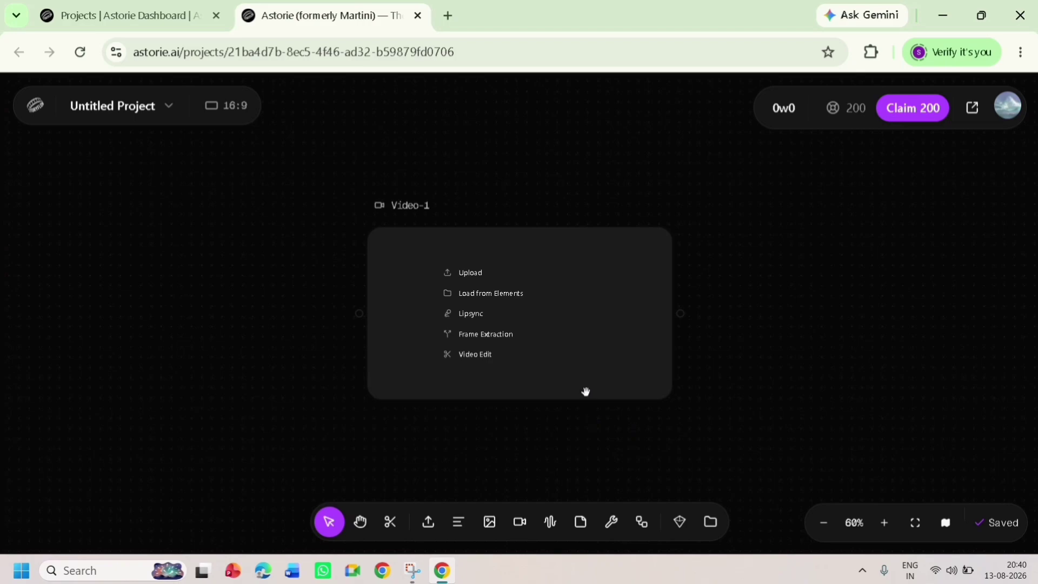
left_click(585, 390)
left_click(435, 454)
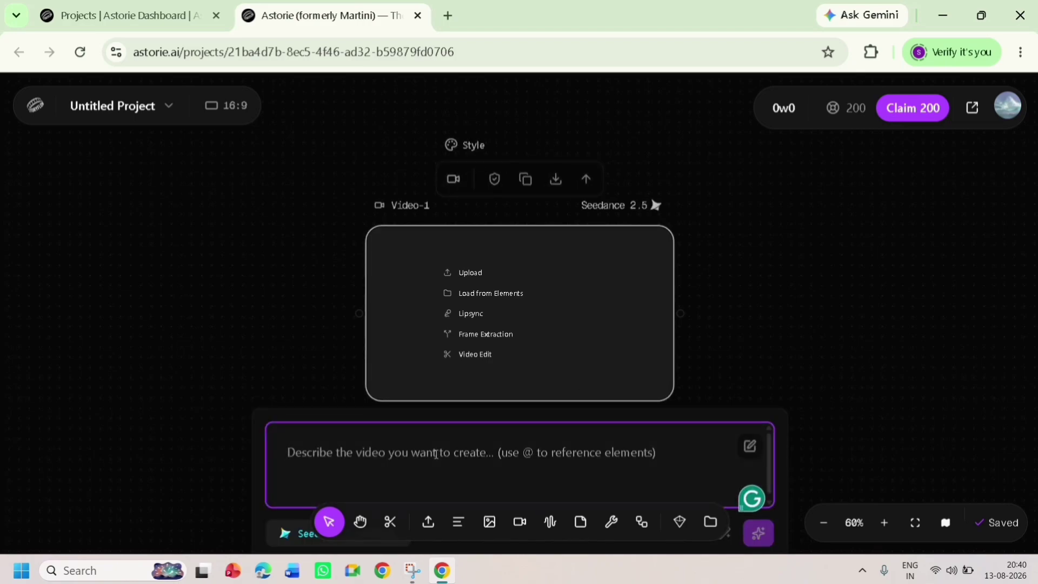
left_click(706, 352)
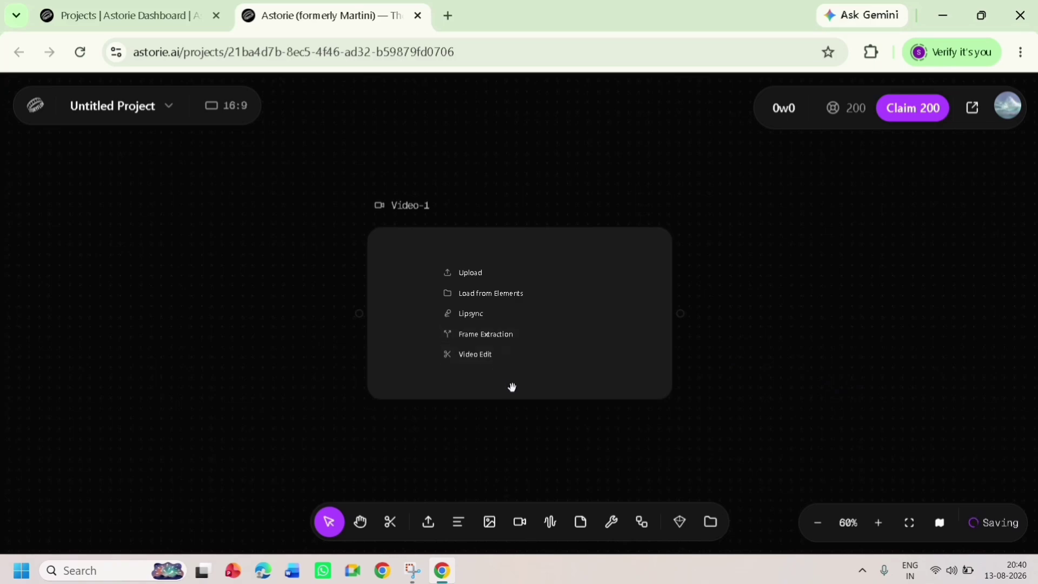
left_click(516, 390)
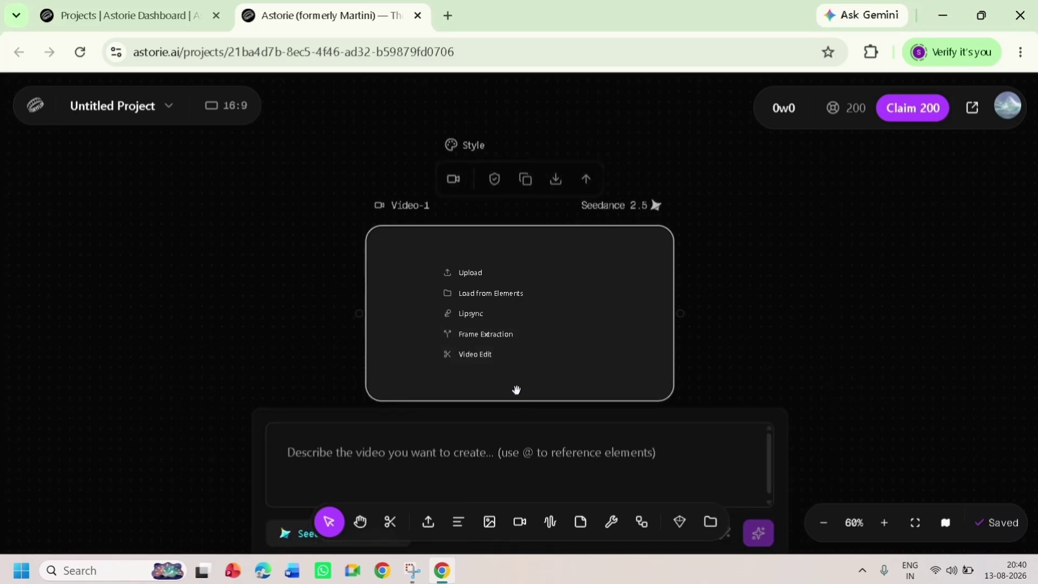
left_click(422, 458)
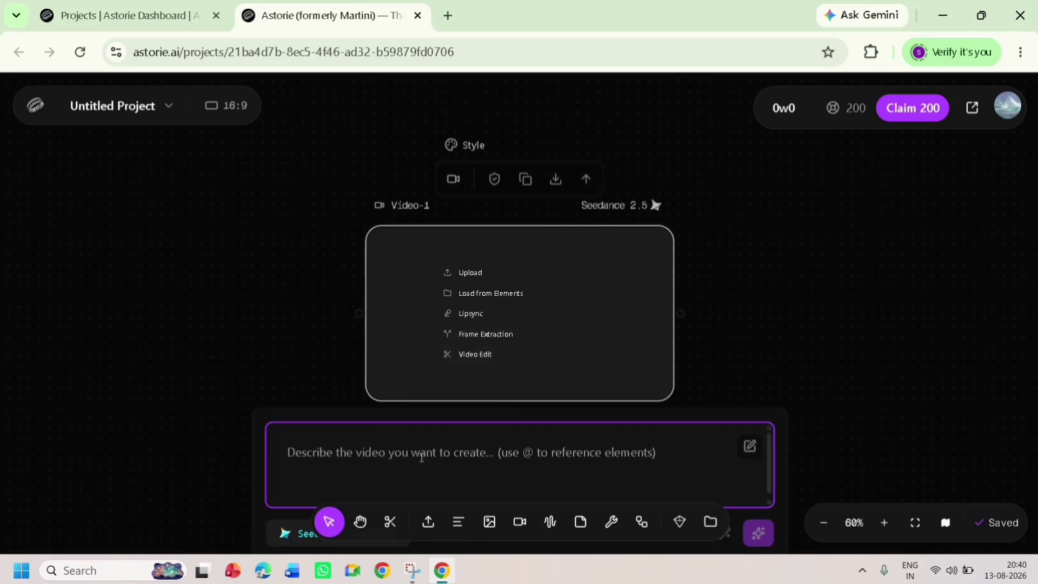
type("a m")
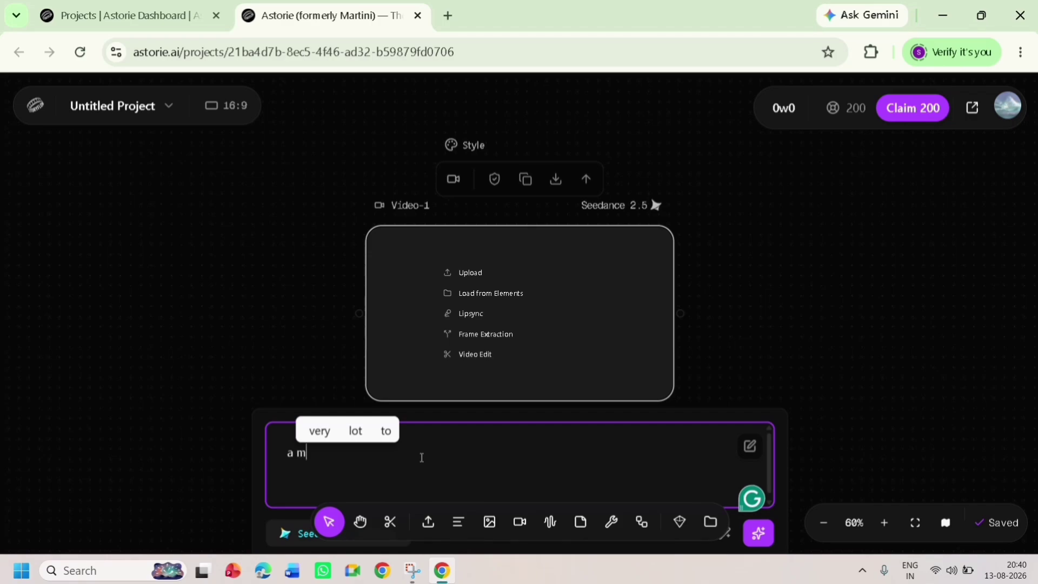
type("an r")
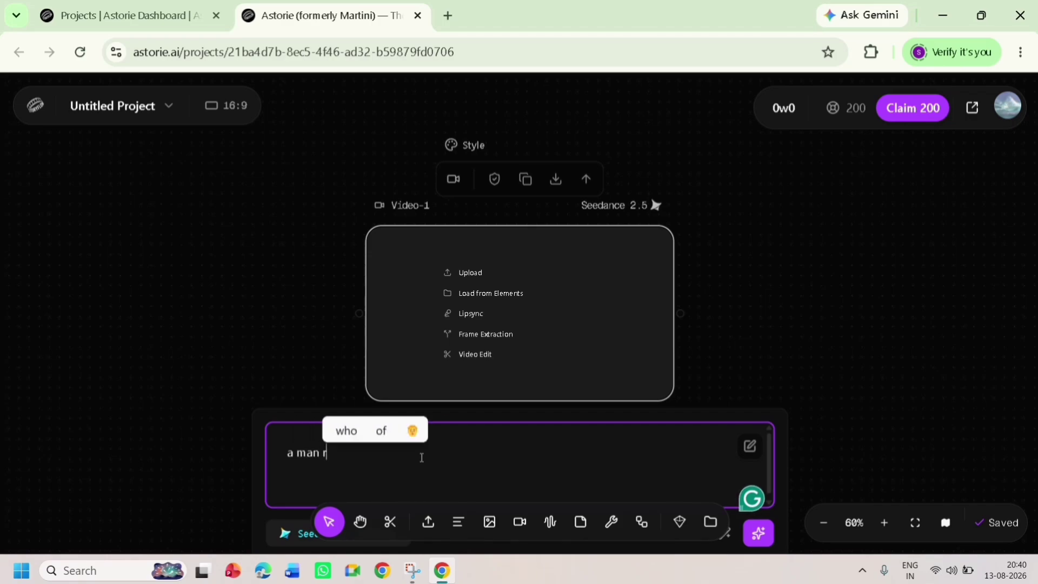
type("unning")
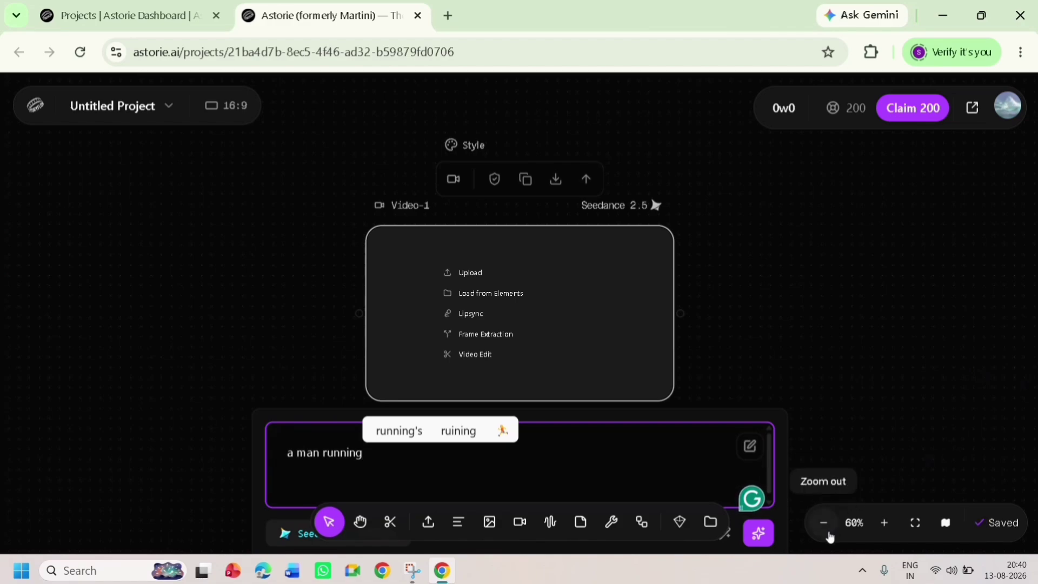
- Review the video node's available generation modes, aspect ratios, resolutions and duration setting
left_click(828, 532)
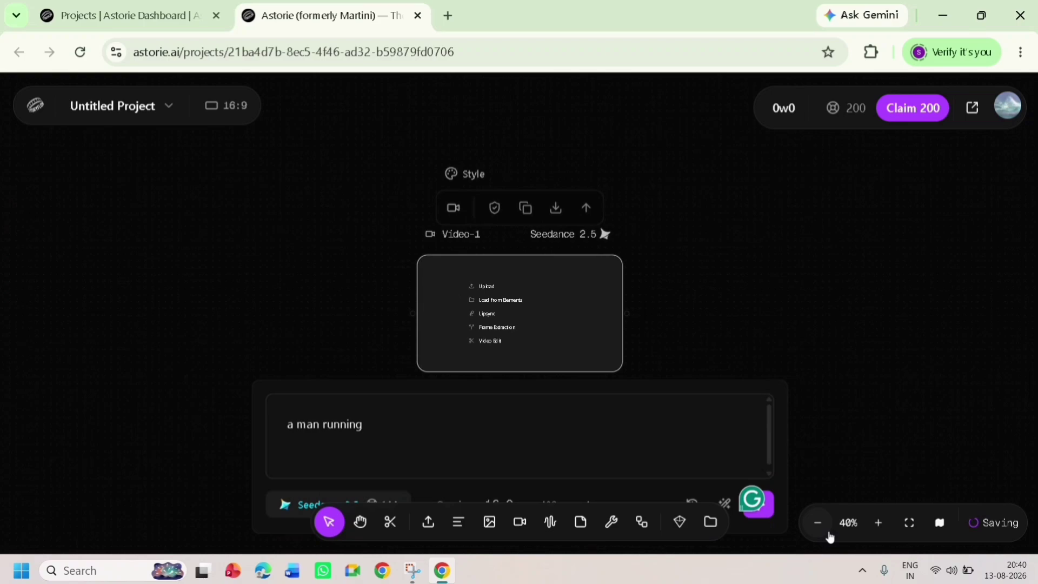
left_click(829, 533)
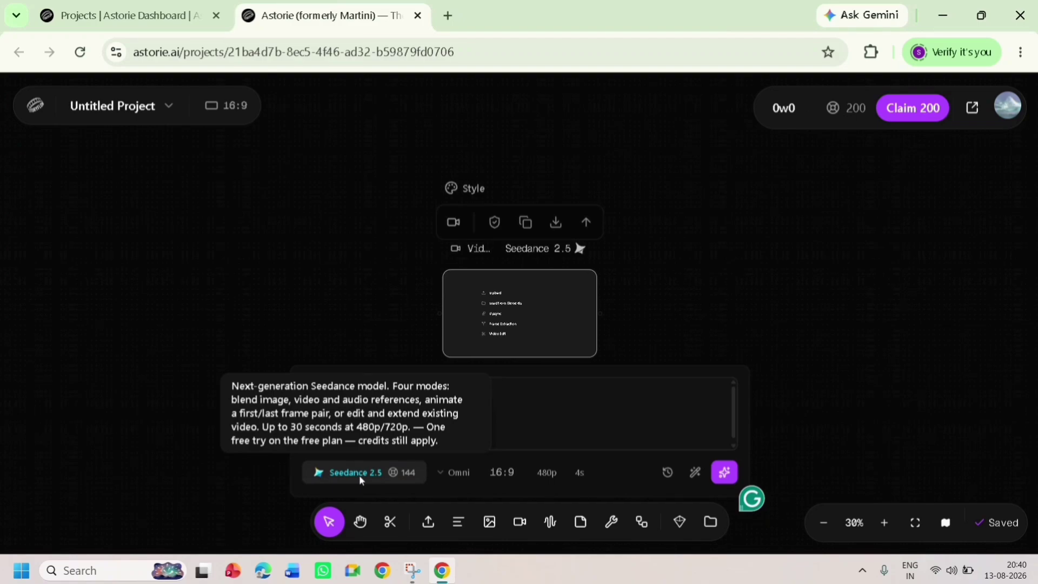
left_click(456, 475)
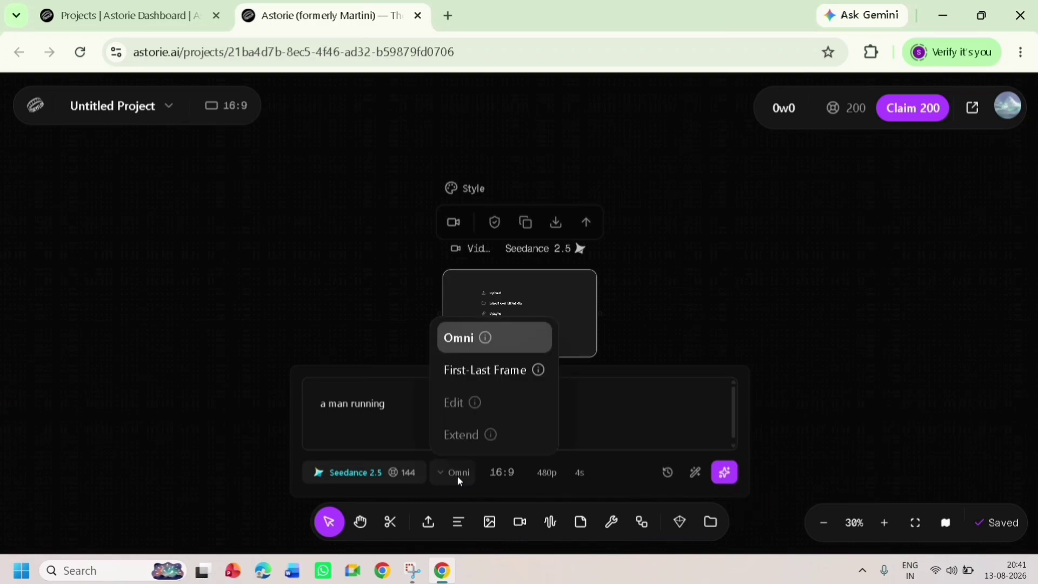
left_click(456, 475)
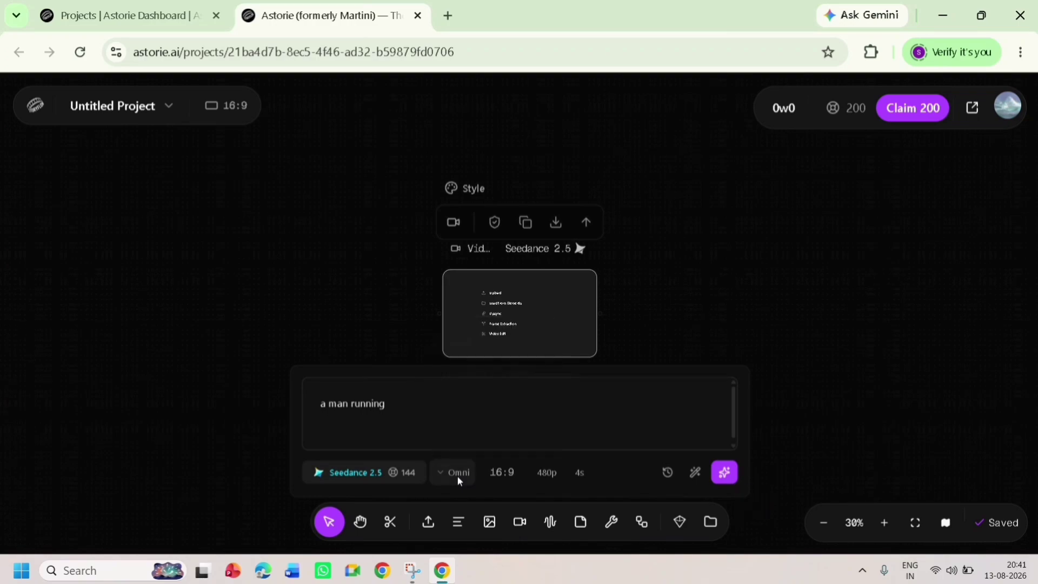
left_click(507, 479)
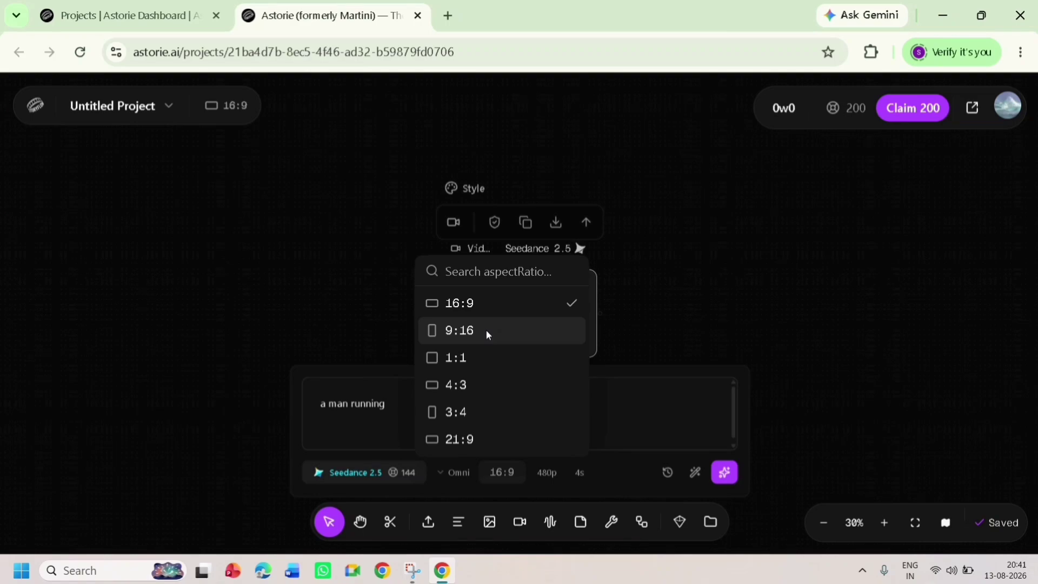
left_click(547, 479)
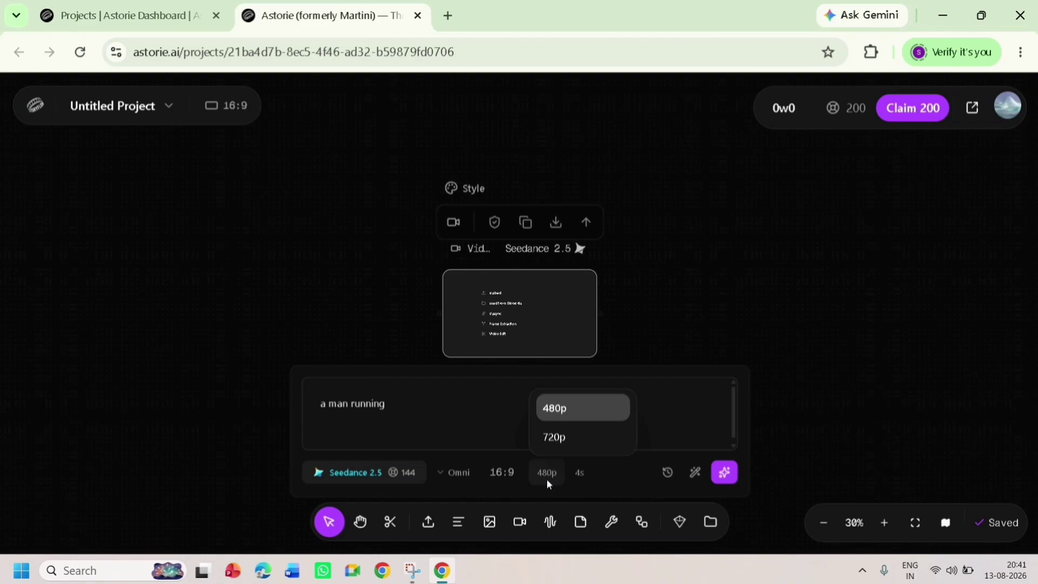
left_click(581, 484)
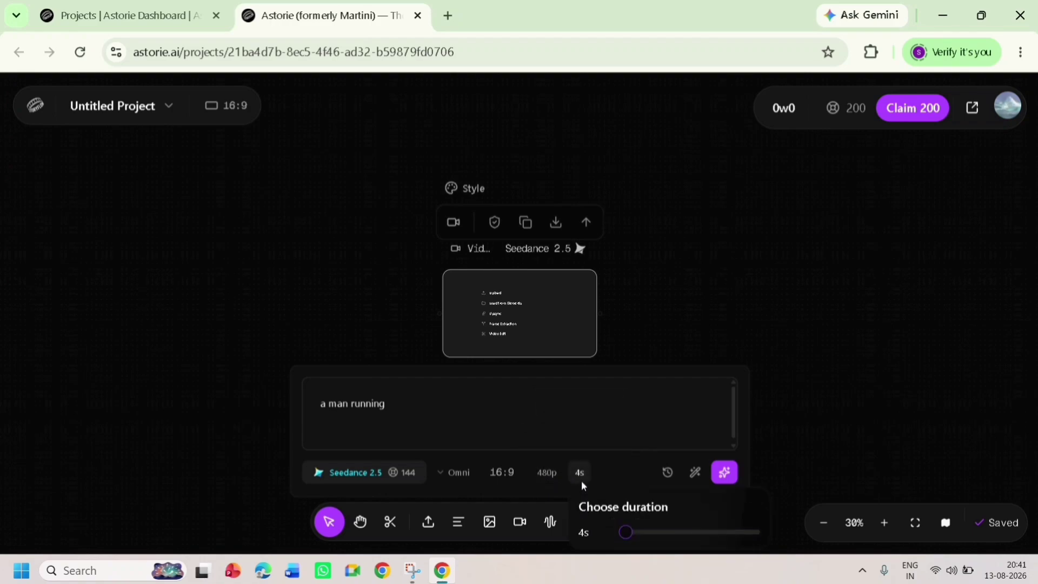
left_click(582, 483)
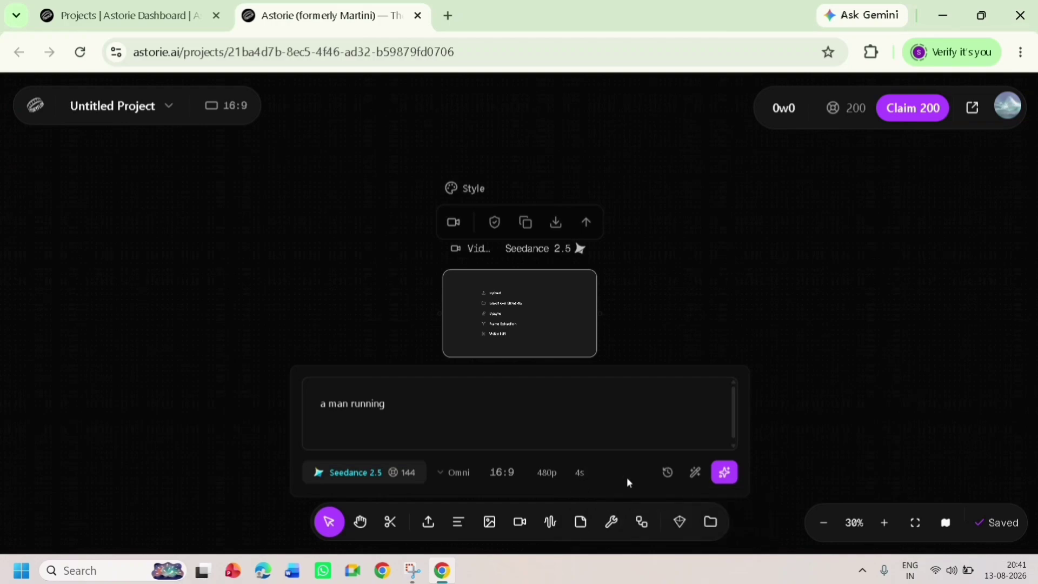
- Generate the video with Seedance 2.5, play the finished clip in the enlarged preview and close it
left_click(723, 483)
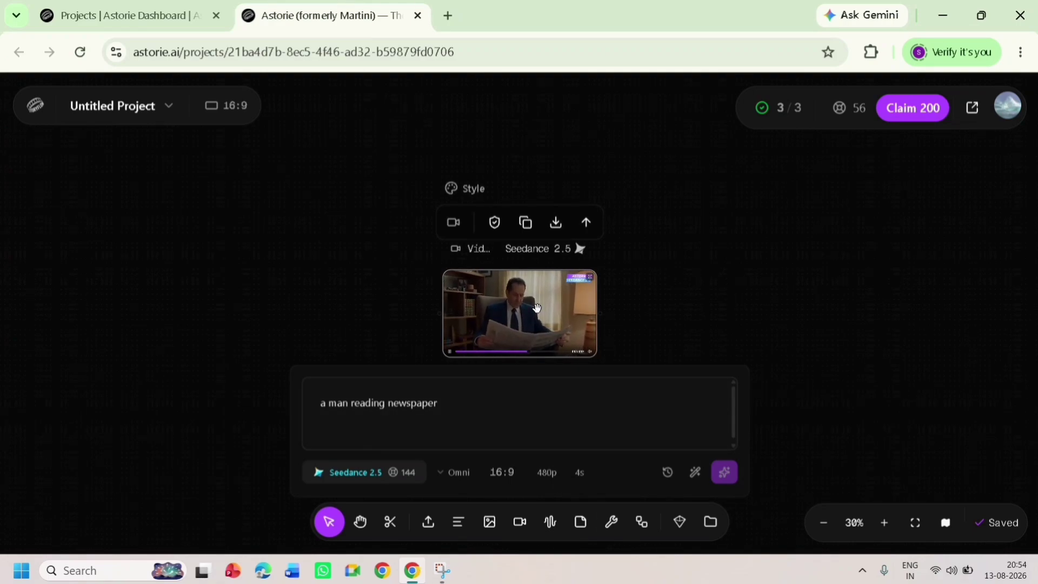
double_click(539, 282)
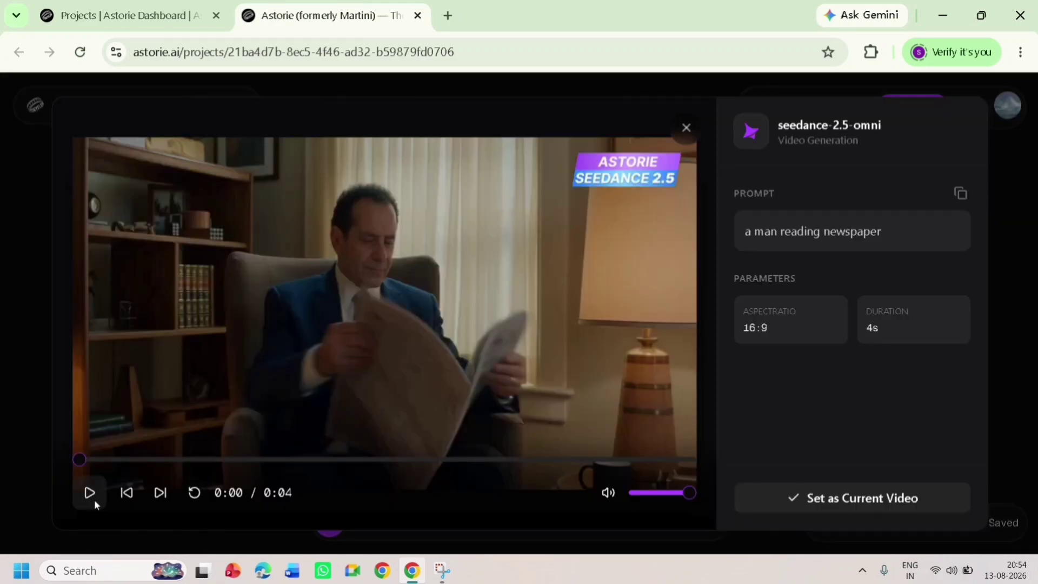
left_click(94, 500)
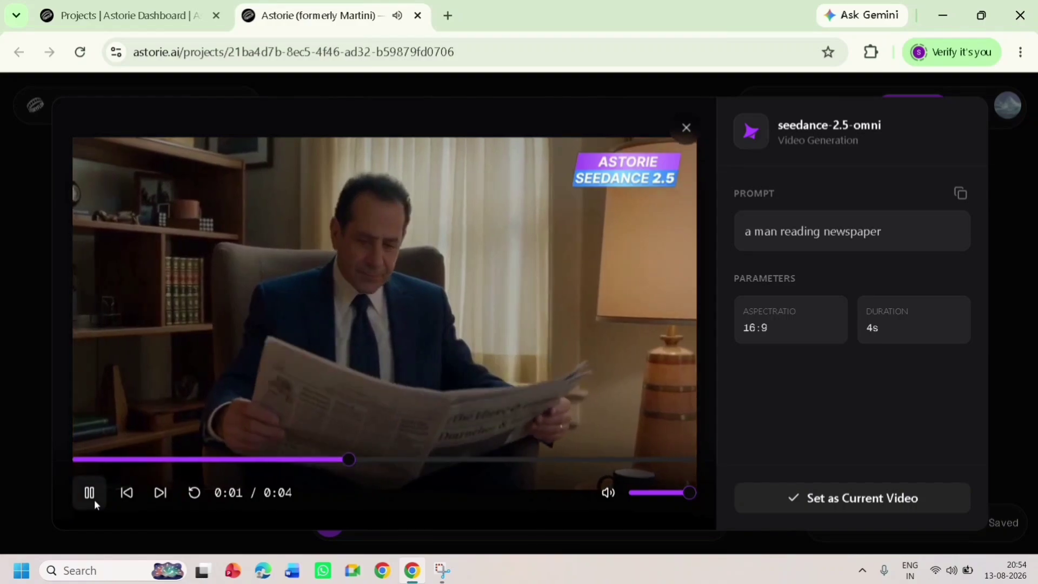
key("Escape")
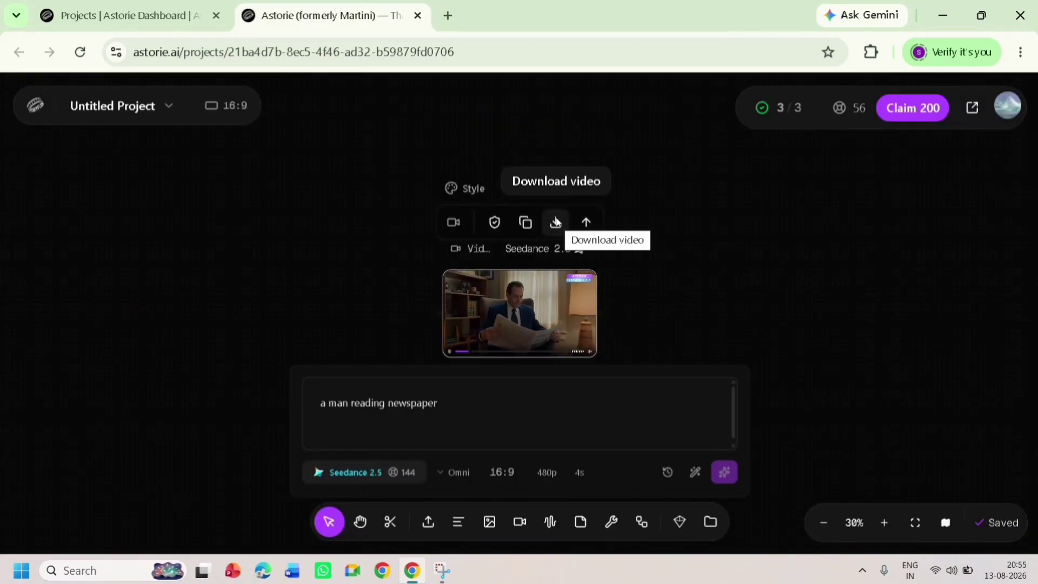
- Download the generated video with its watermark
left_click(566, 223)
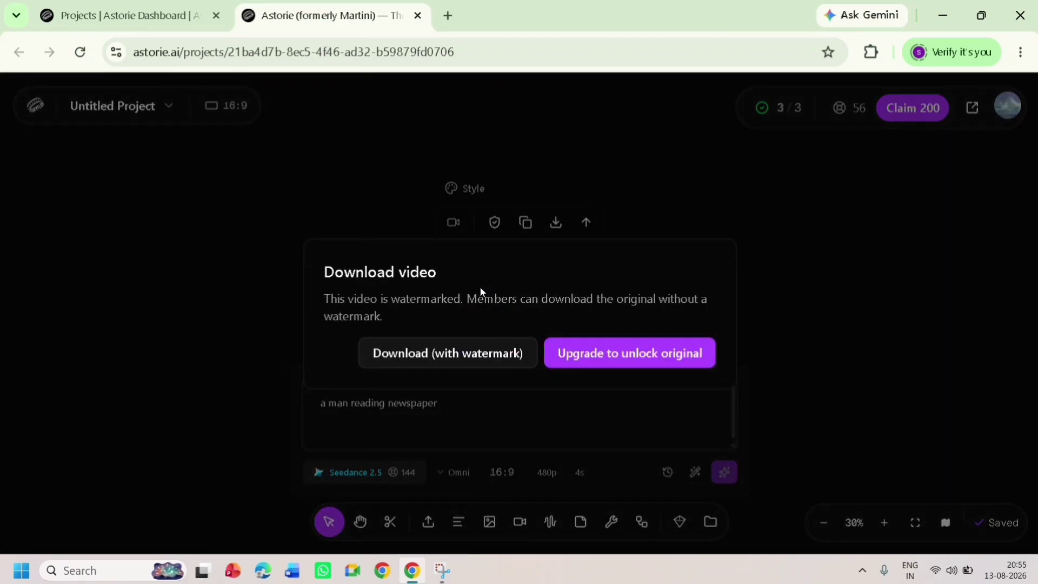
left_click(432, 354)
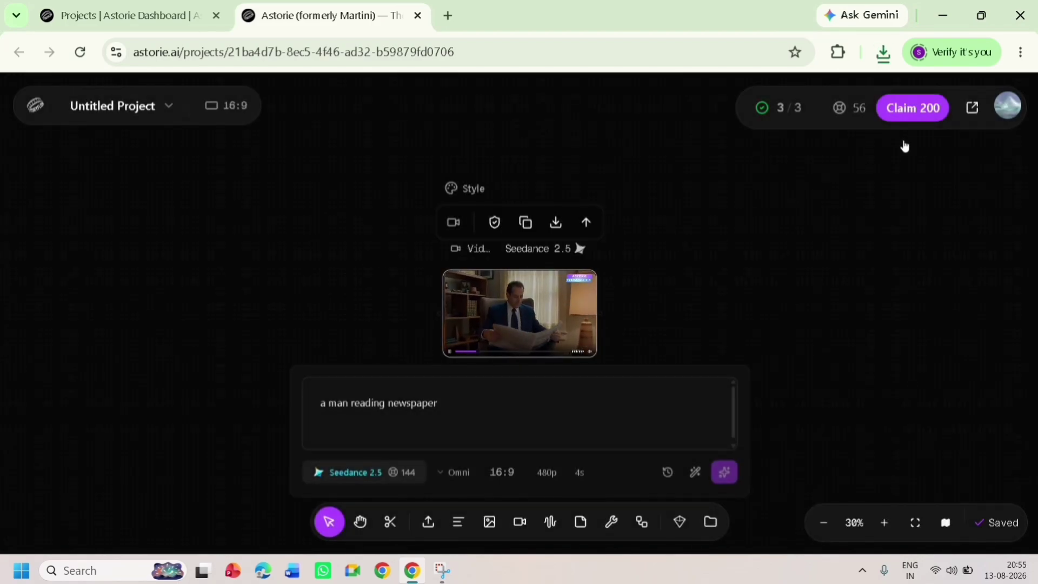
- Claim the 200 free monthly credits for the account
left_click(930, 119)
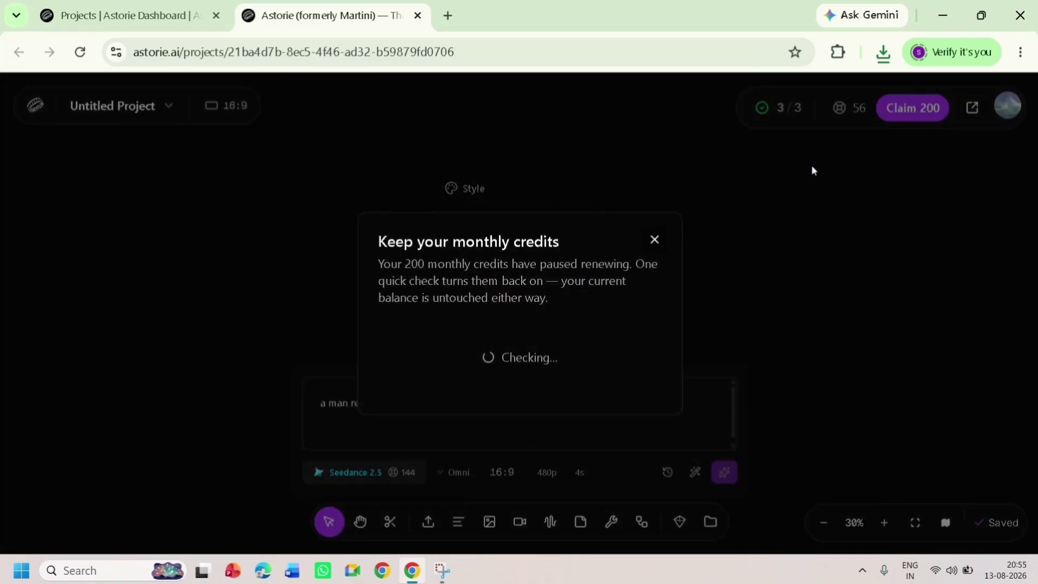
left_click(638, 387)
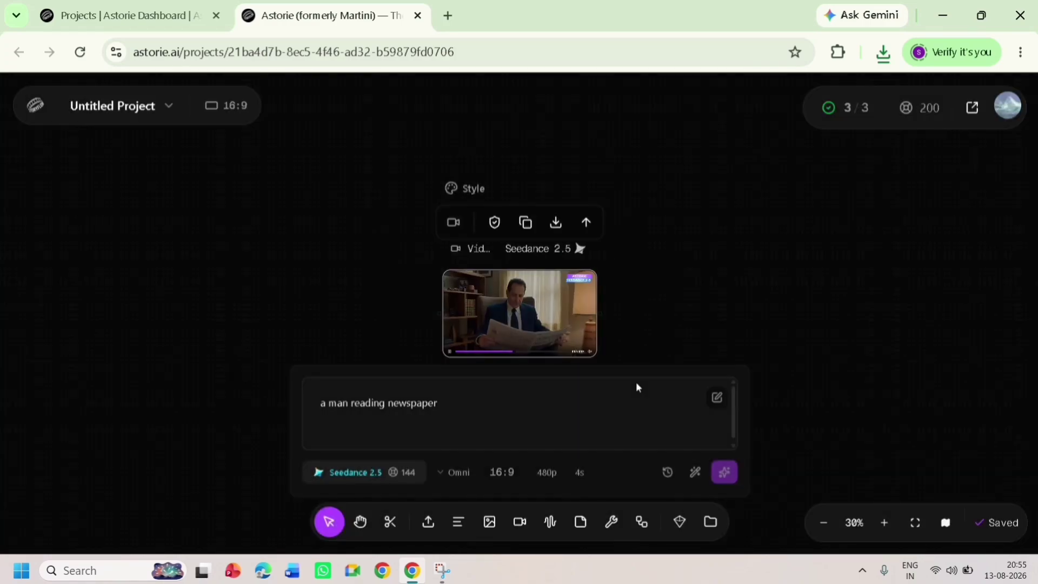